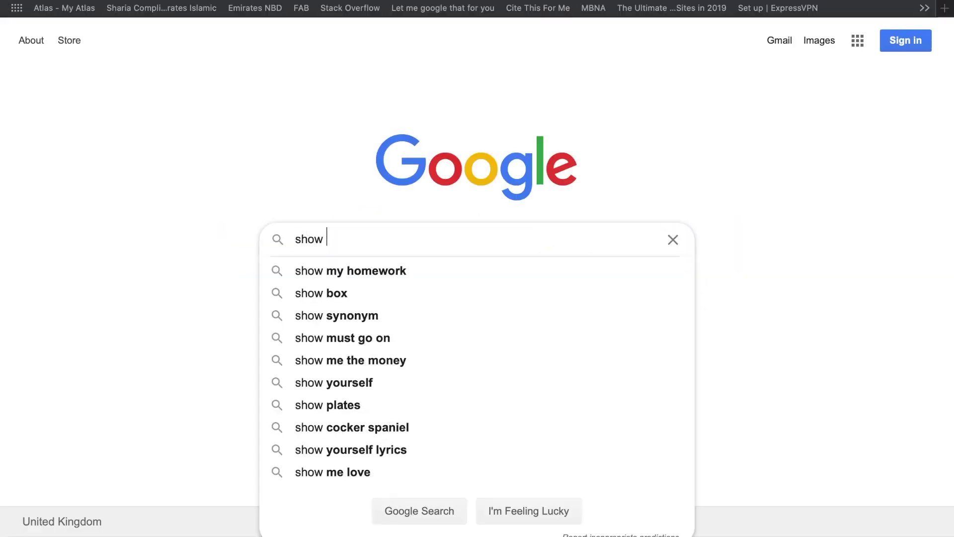
# - Search Google for 'show my homework'
pyautogui.write('my homework')
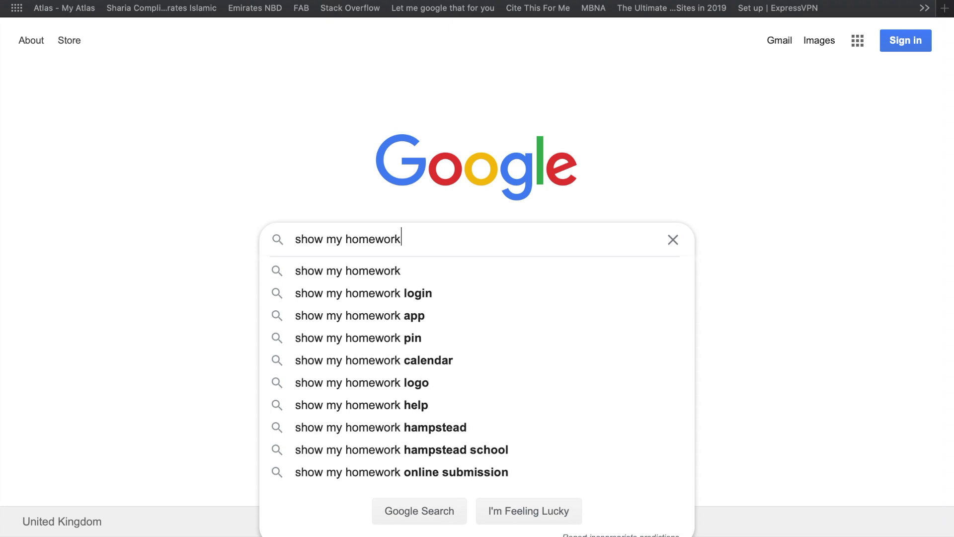
pyautogui.press('Return')
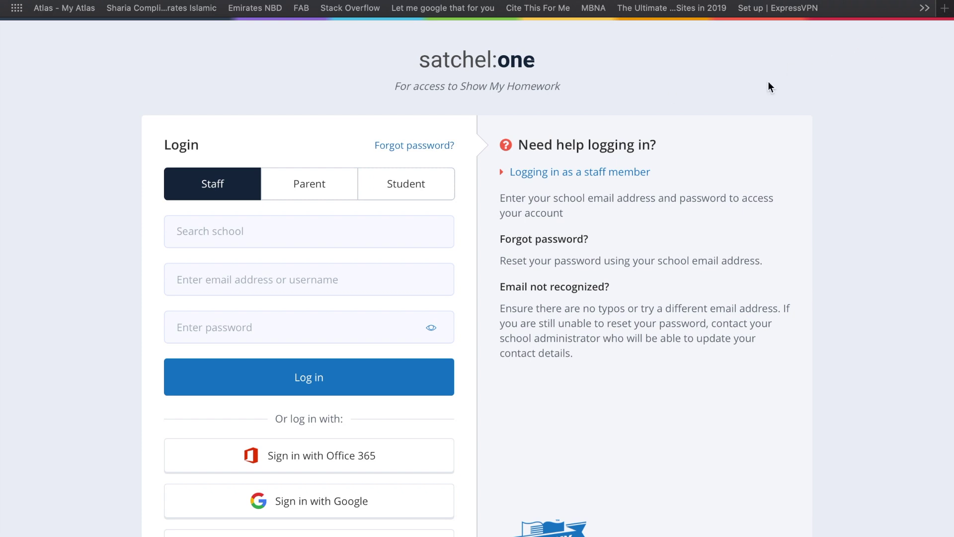
# - Scroll down the Satchel One login page to reach the Office 365 sign-in option
pyautogui.scroll(-1, 418, 219)
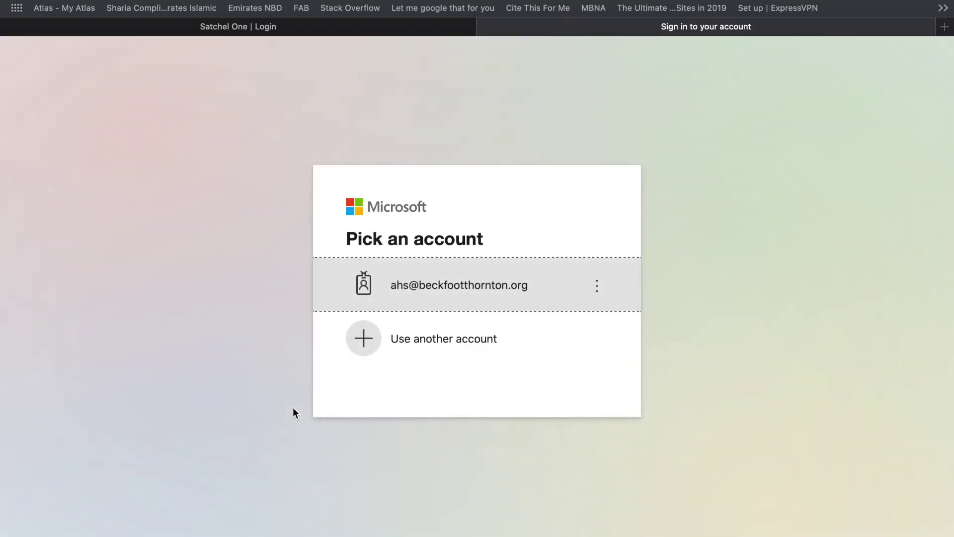
# - Sign in to Microsoft with a different account using the school e-mail address
pyautogui.click(379, 341)
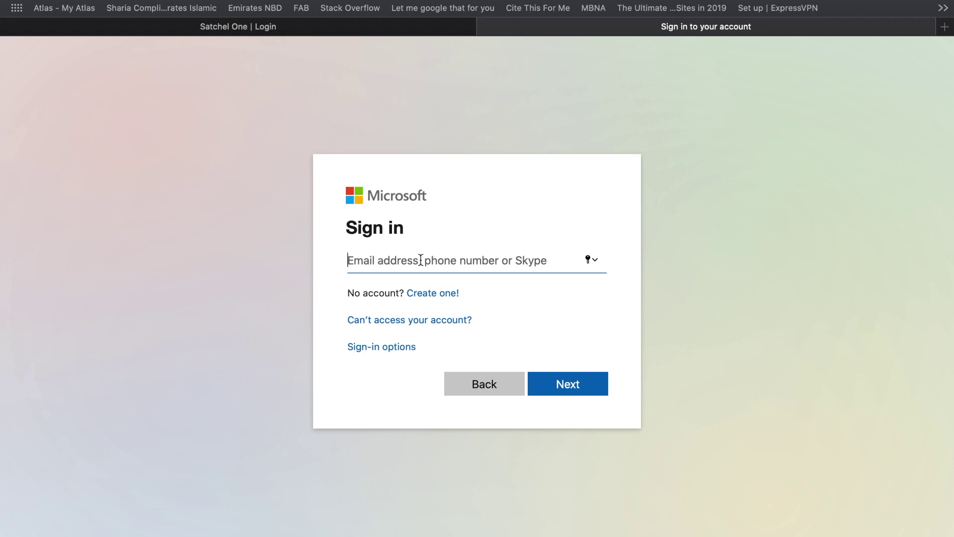
pyautogui.write('tg1')
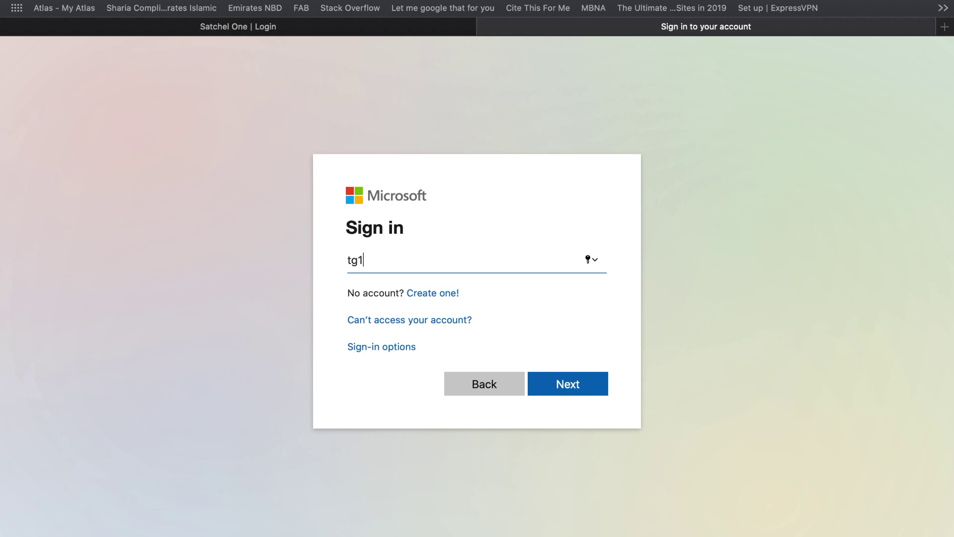
pyautogui.press('Return')
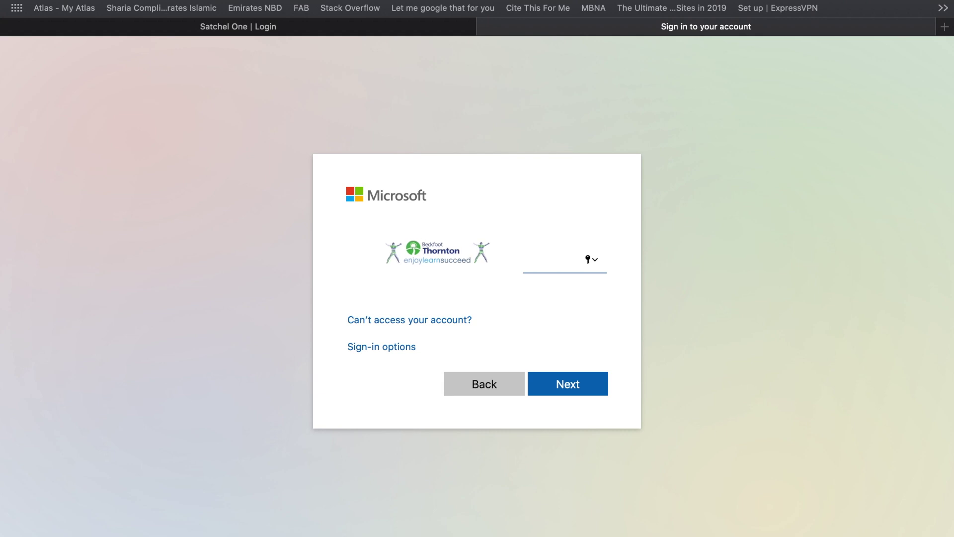
pyautogui.press('Return')
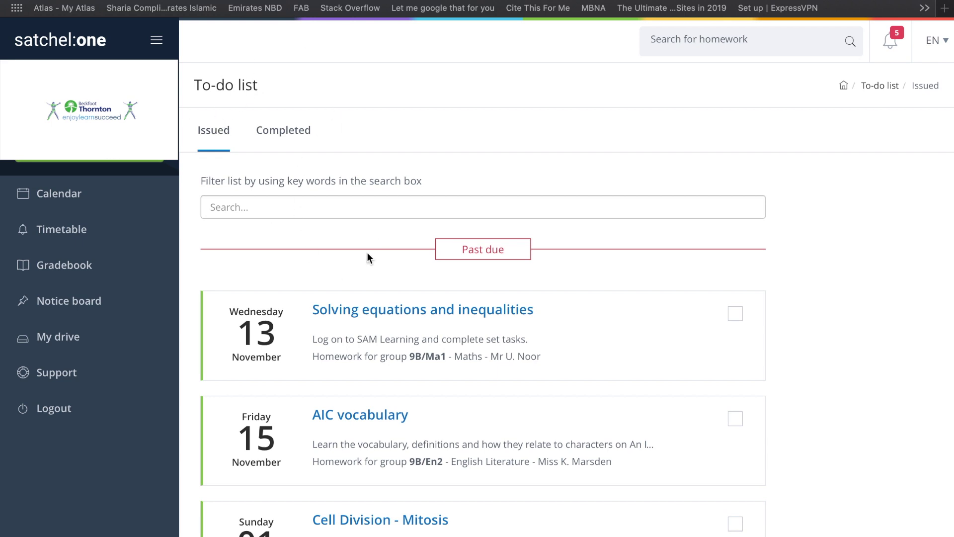
# - Scroll through the to-do list and open the 'WK 4 Year 9 Optional Task' homework
pyautogui.scroll(-3, 366, 252)
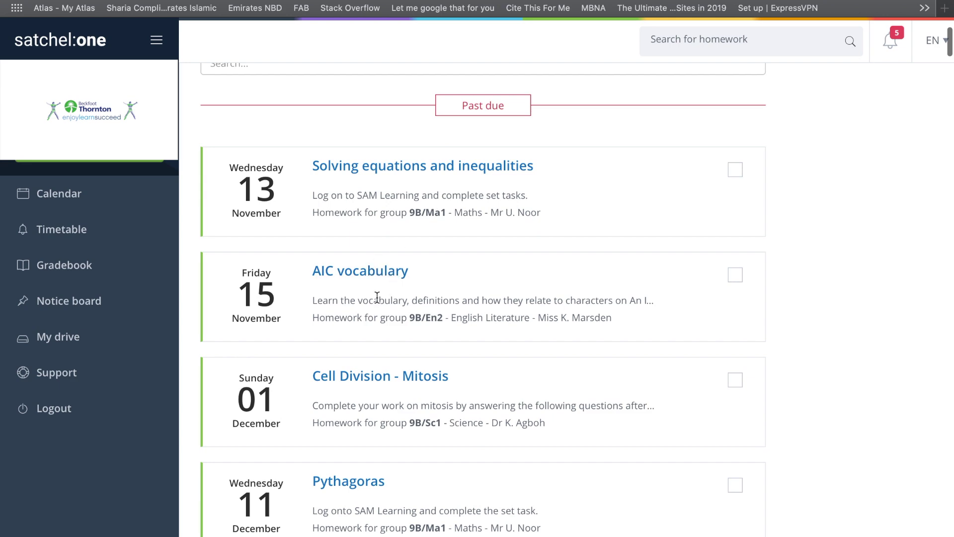
pyautogui.scroll(-4, 360, 385)
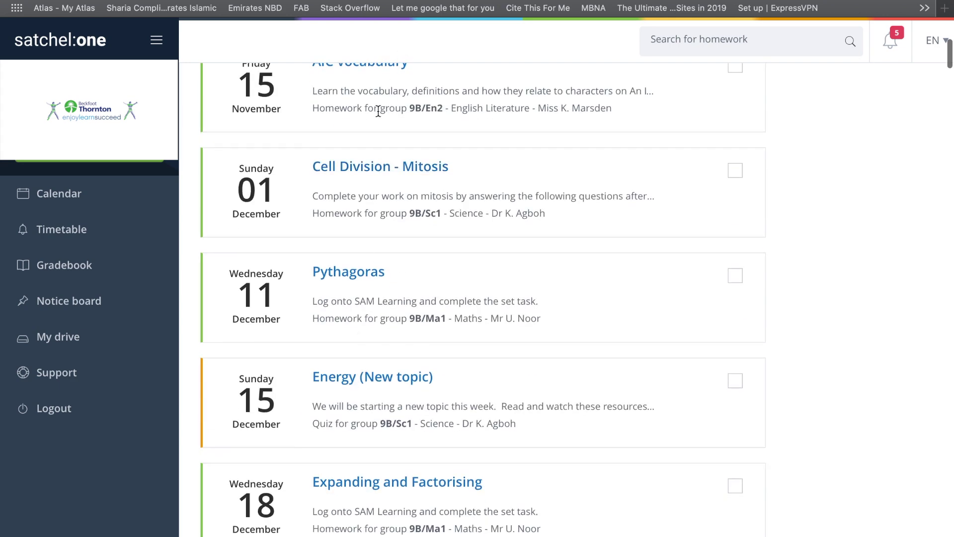
pyautogui.scroll(-5, 378, 183)
pyautogui.scroll(12, 378, 178)
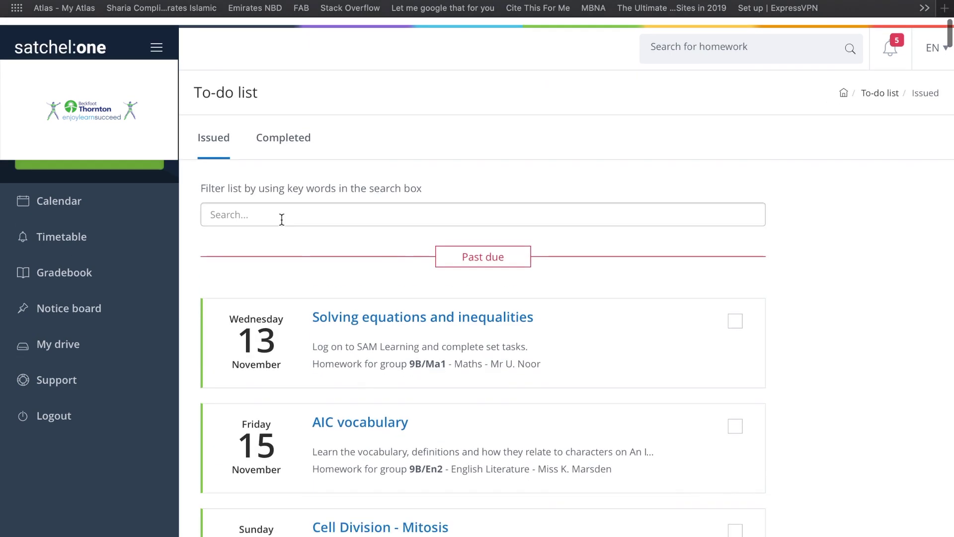
pyautogui.scroll(-2, 266, 176)
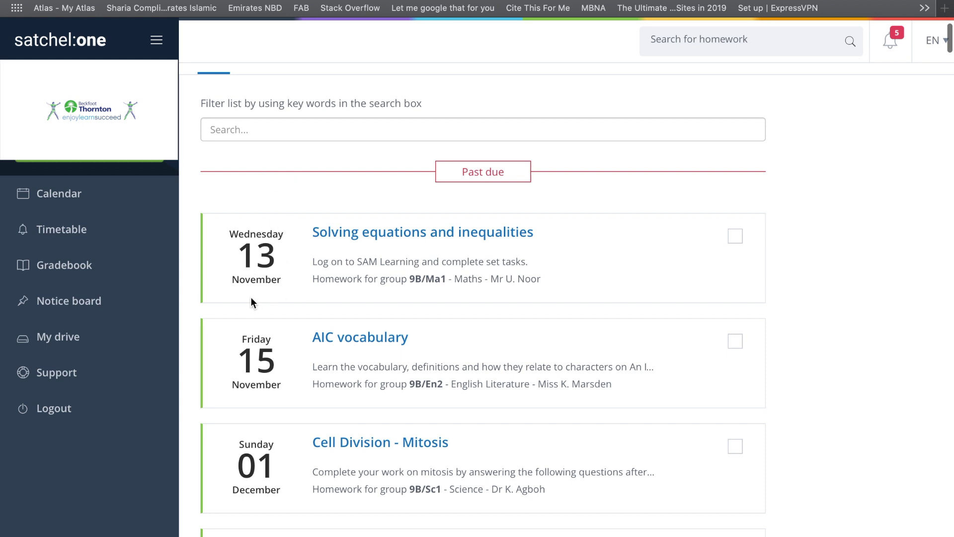
pyautogui.scroll(-2, 251, 296)
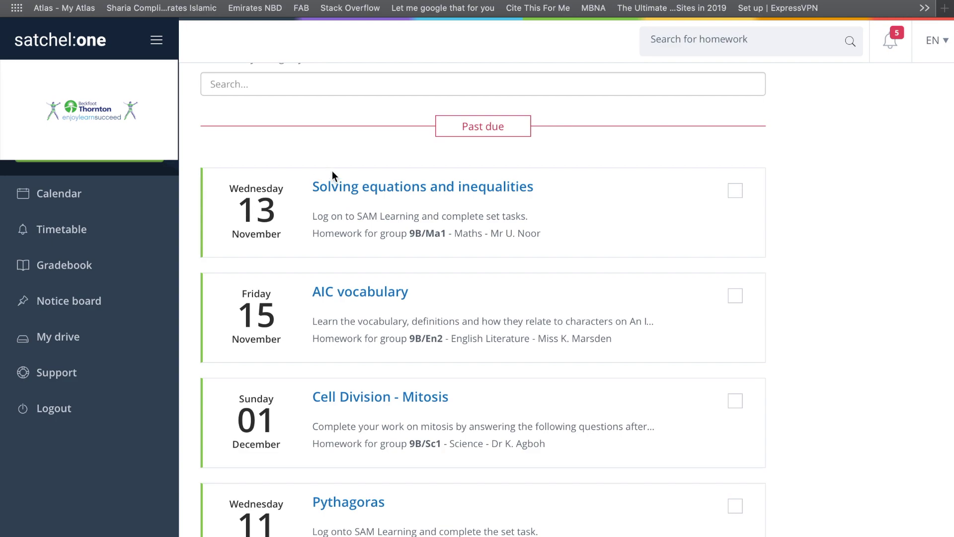
pyautogui.scroll(-20, 332, 171)
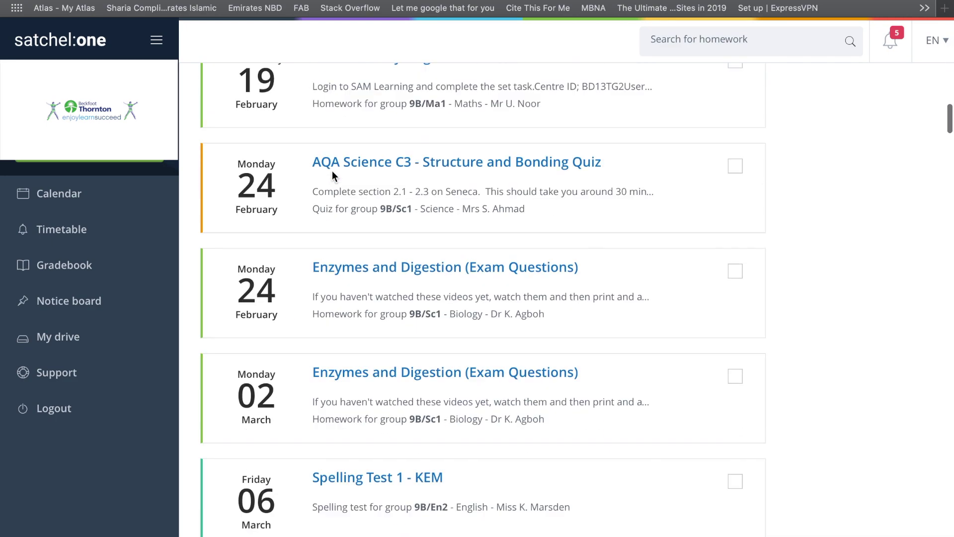
pyautogui.scroll(-20, 332, 171)
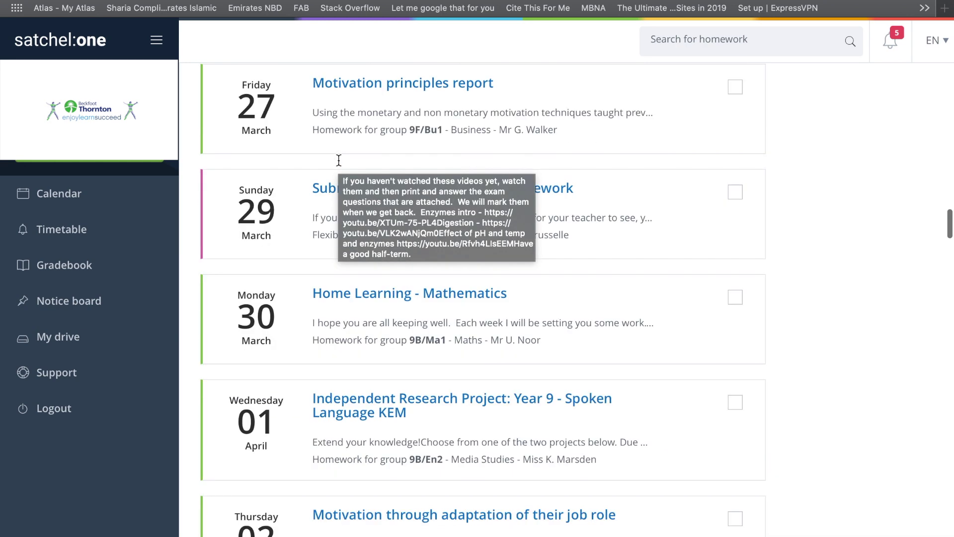
pyautogui.scroll(-3, 339, 160)
pyautogui.scroll(-10, 849, 278)
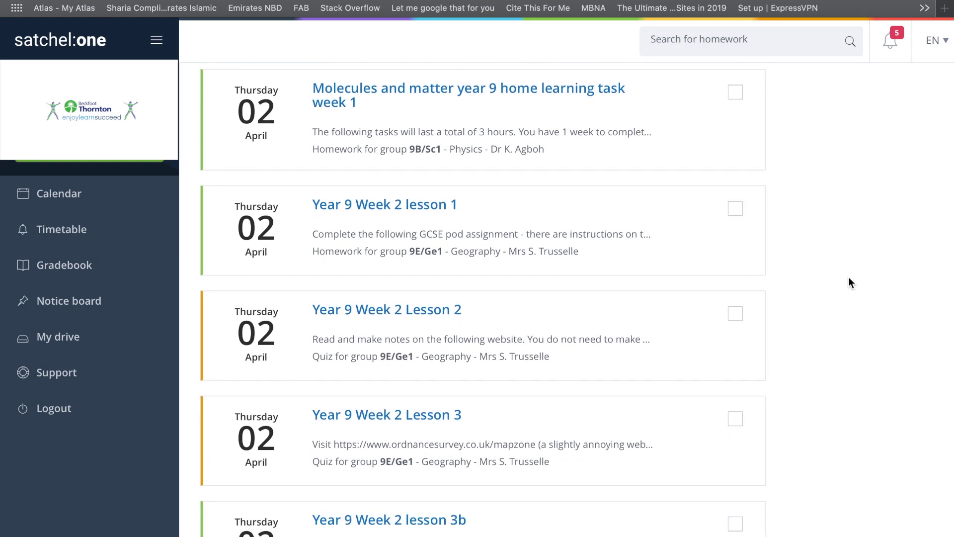
pyautogui.scroll(-15, 849, 279)
pyautogui.scroll(-6, 849, 276)
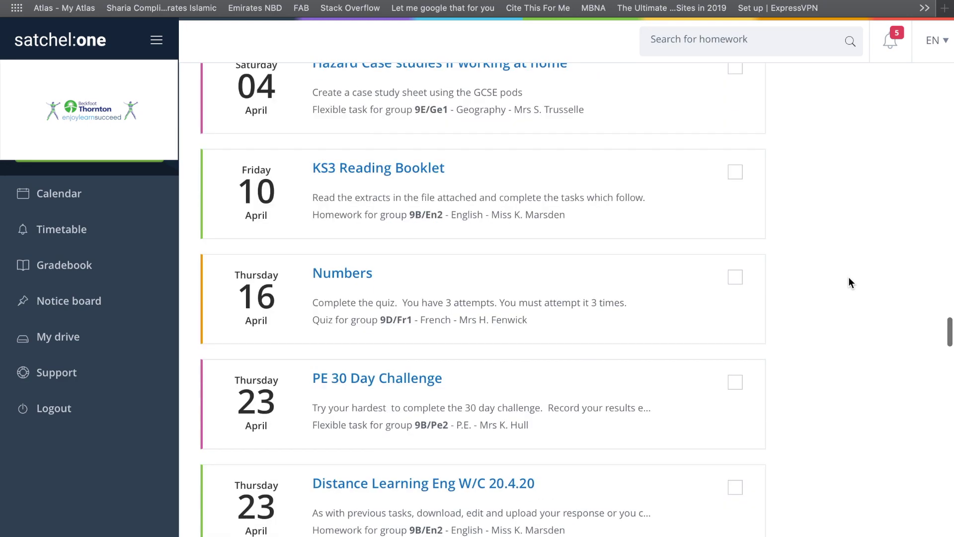
pyautogui.scroll(-7, 849, 276)
pyautogui.scroll(-4, 848, 276)
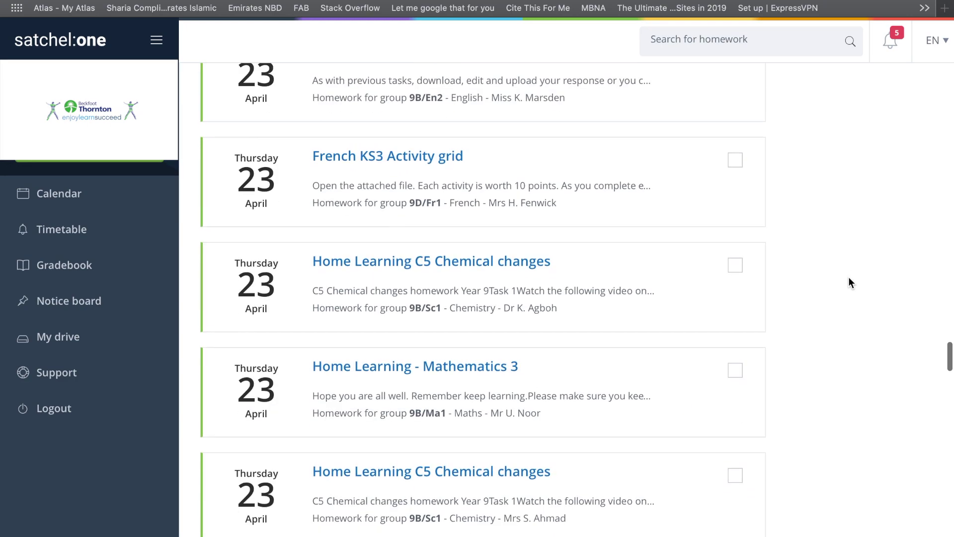
pyautogui.scroll(-3, 848, 277)
pyautogui.scroll(-20, 849, 282)
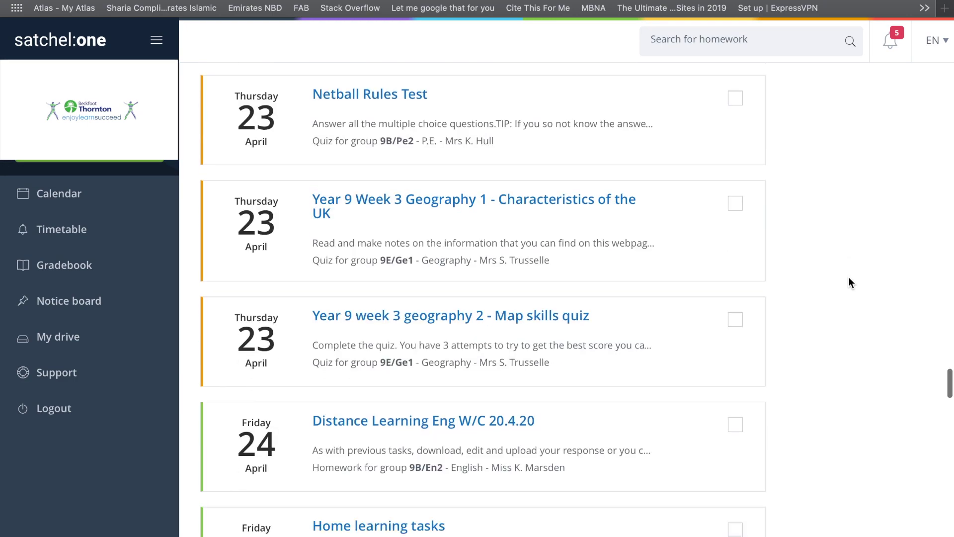
pyautogui.scroll(-7, 850, 281)
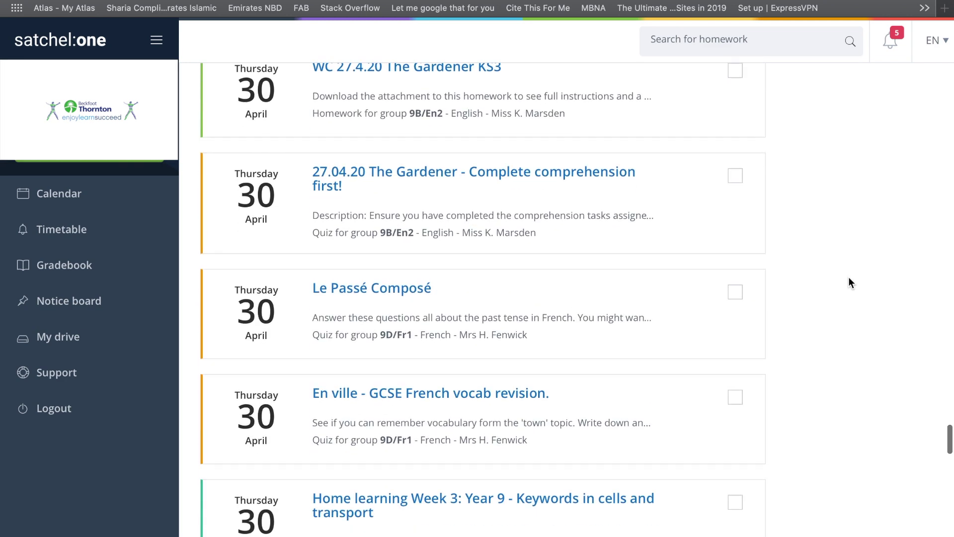
pyautogui.scroll(-3, 850, 282)
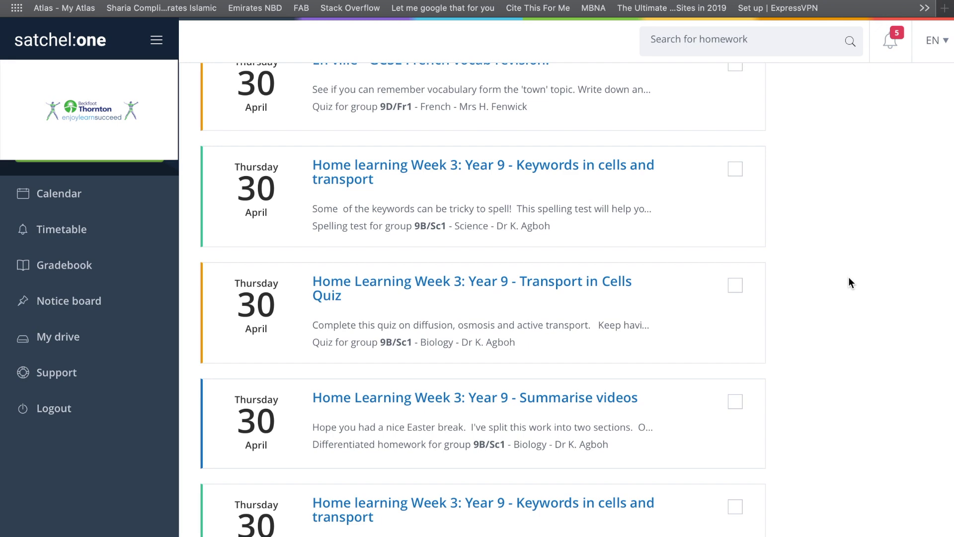
pyautogui.scroll(-3, 849, 281)
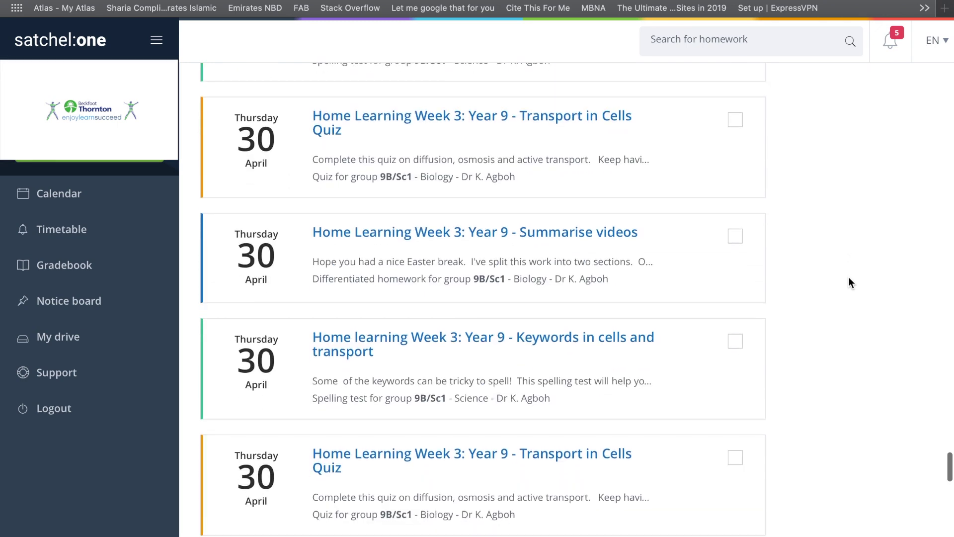
pyautogui.scroll(-10, 850, 282)
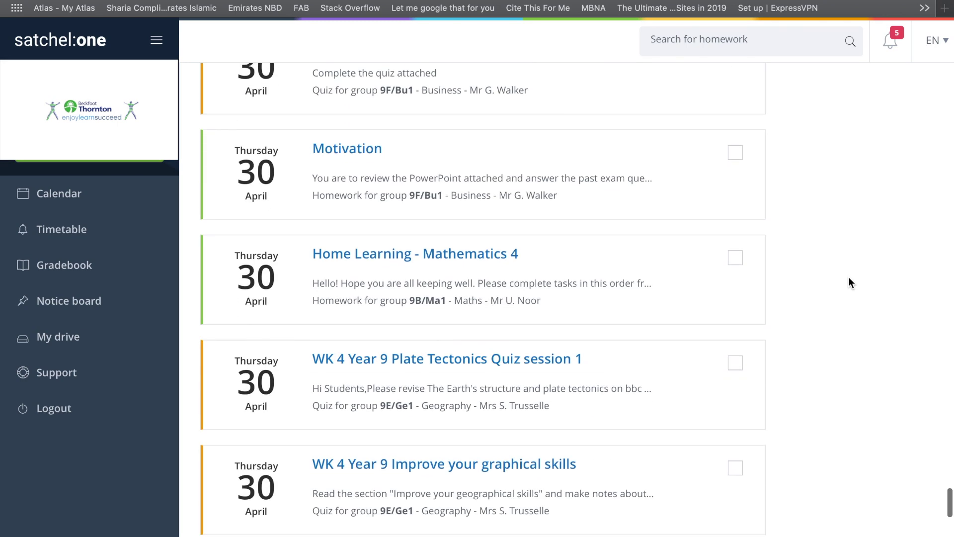
pyautogui.scroll(-13, 400, 284)
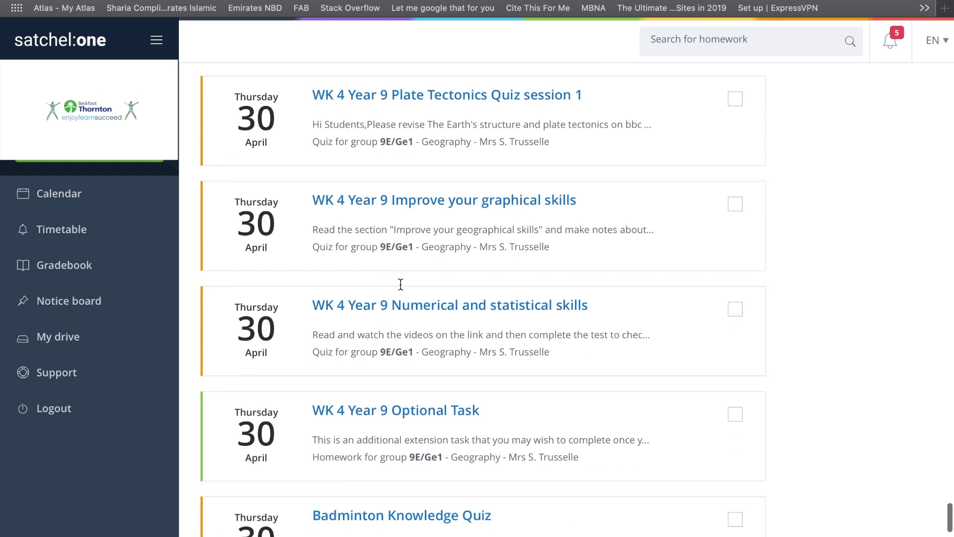
pyautogui.scroll(17, 401, 284)
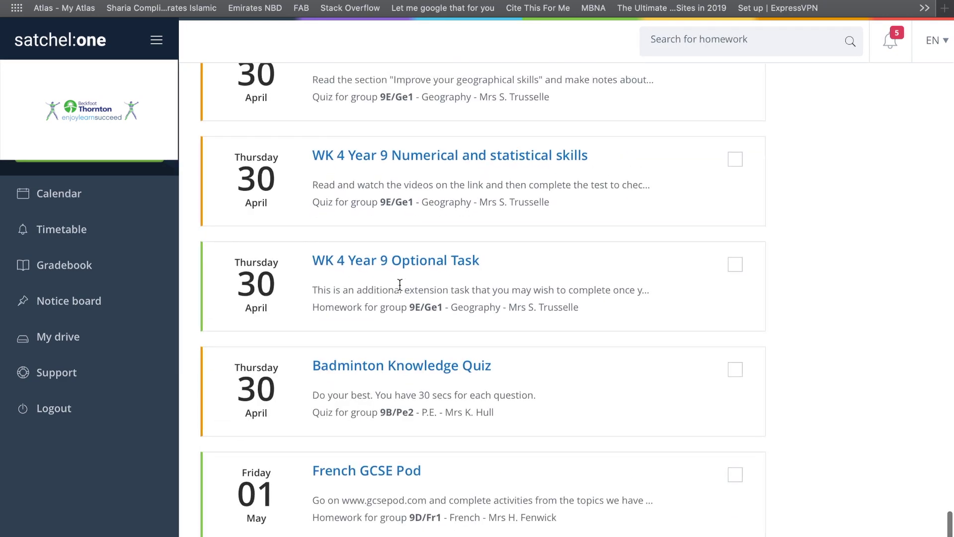
pyautogui.scroll(9, 401, 288)
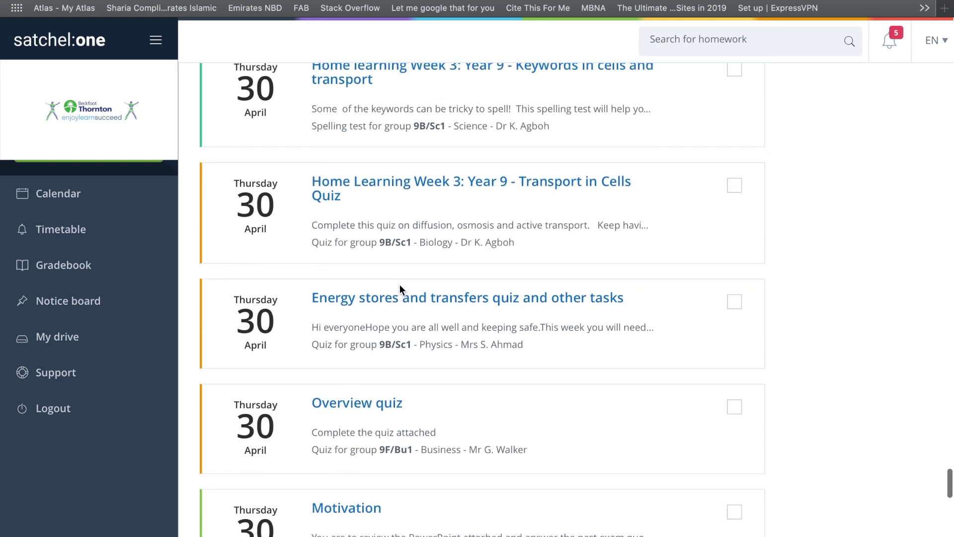
pyautogui.scroll(8, 399, 284)
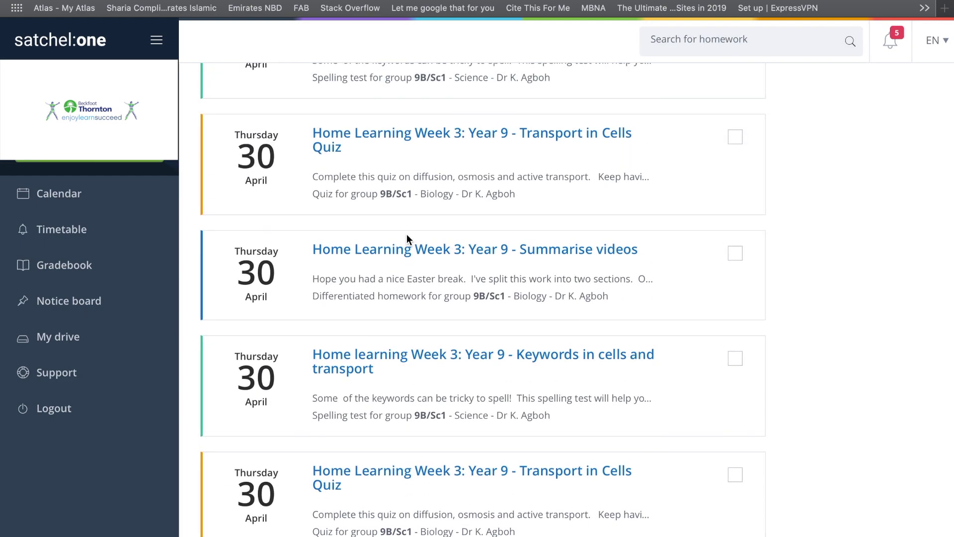
pyautogui.scroll(3, 406, 234)
pyautogui.scroll(-10, 407, 235)
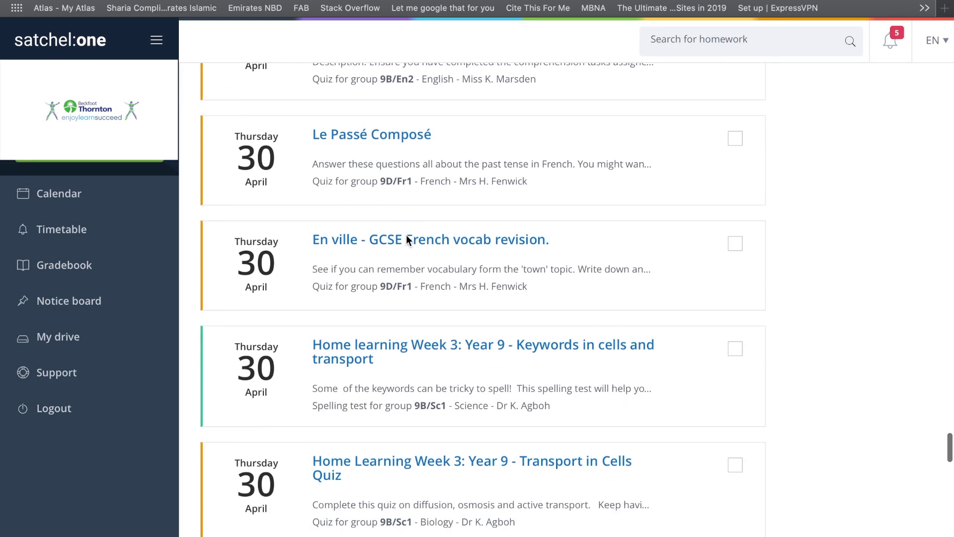
pyautogui.scroll(-10, 407, 238)
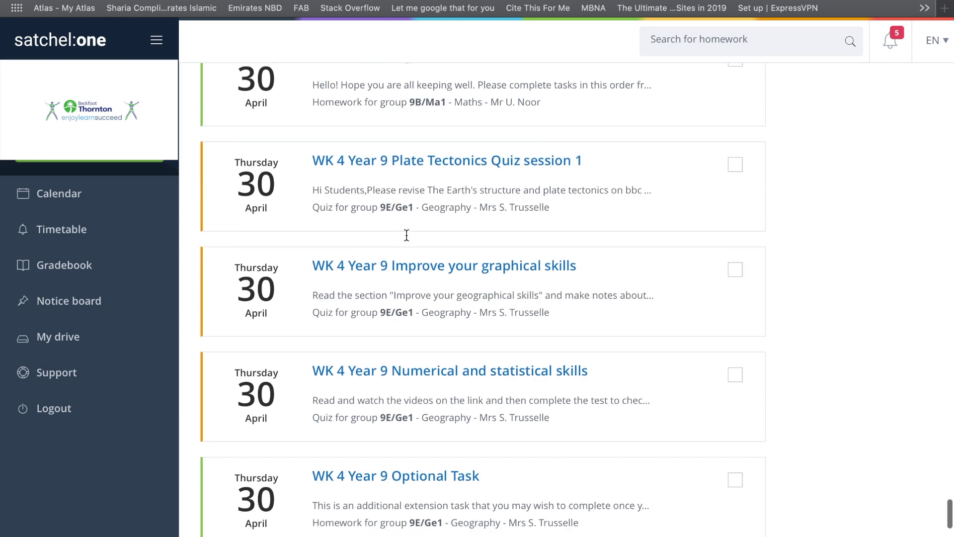
pyautogui.scroll(-3, 374, 188)
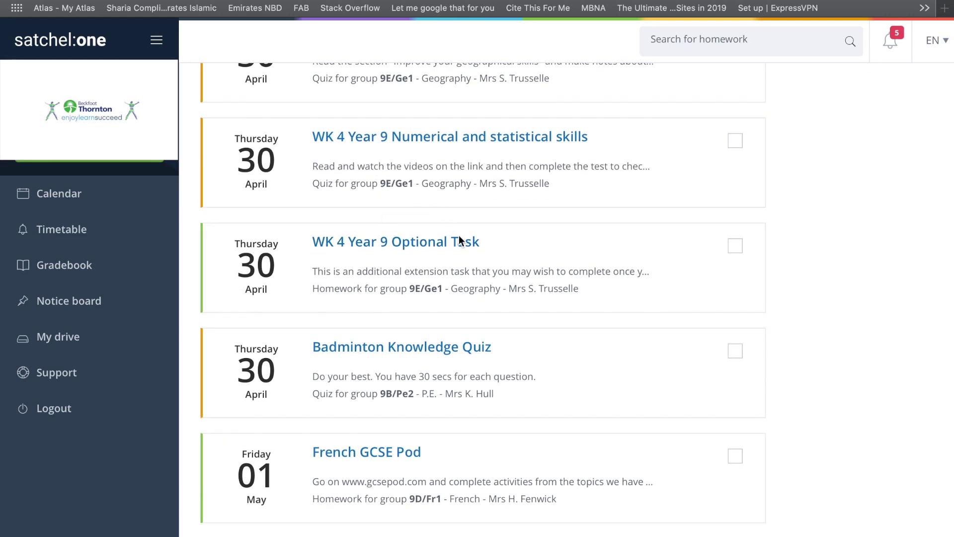
pyautogui.click(404, 248)
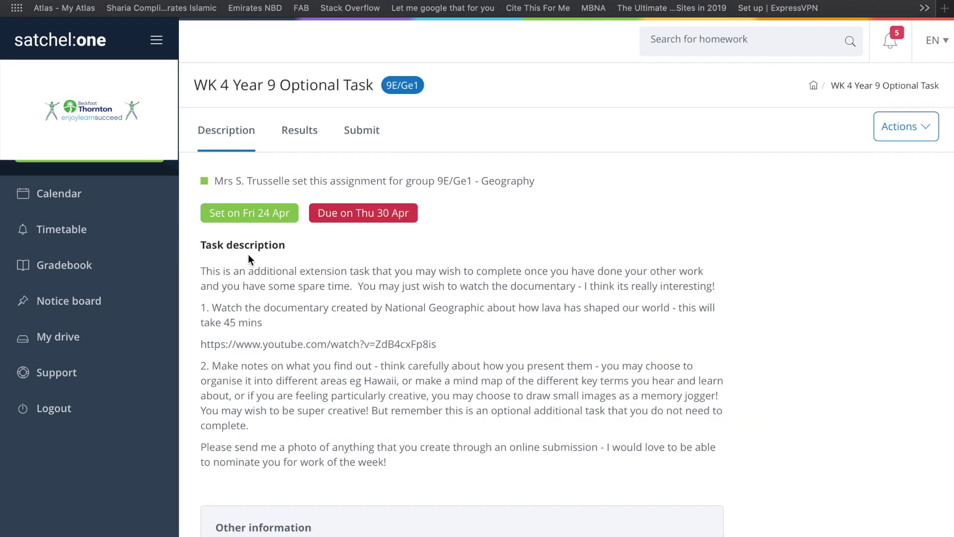
pyautogui.scroll(-2, 249, 254)
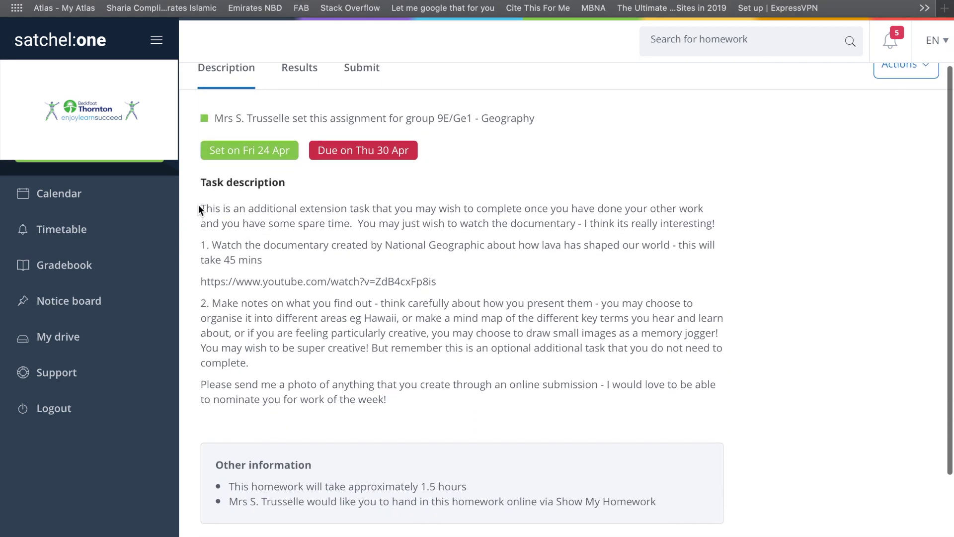
pyautogui.moveTo(199, 205); pyautogui.dragTo(413, 400)
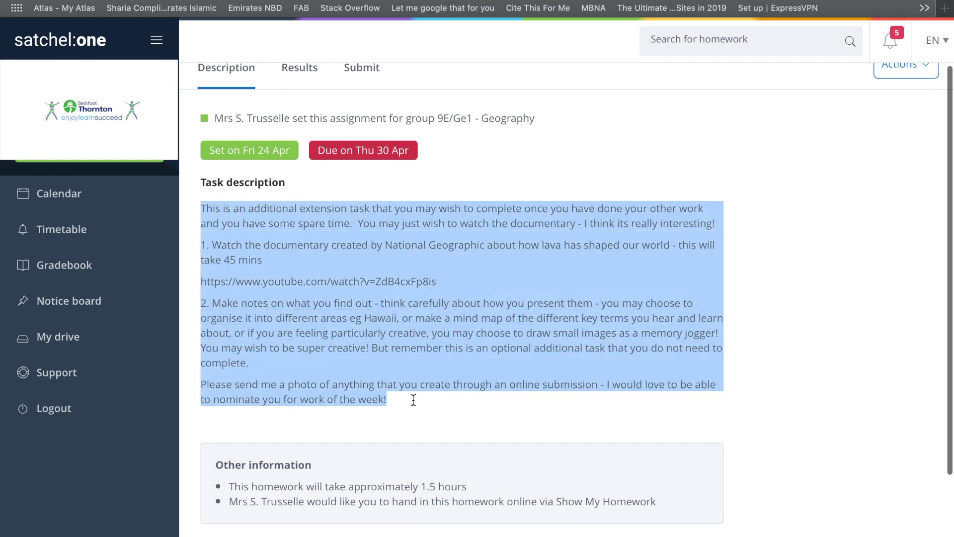
pyautogui.click(435, 332)
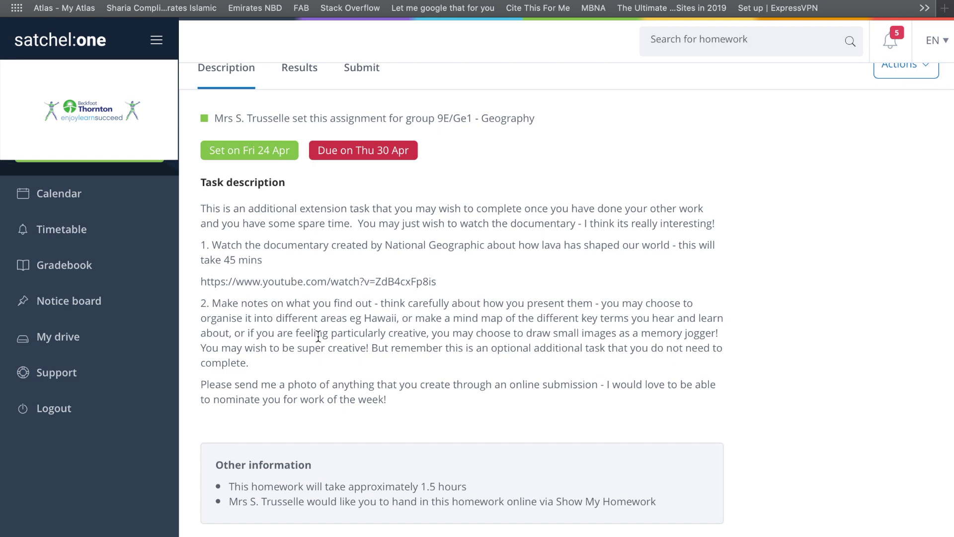
pyautogui.scroll(-1, 375, 334)
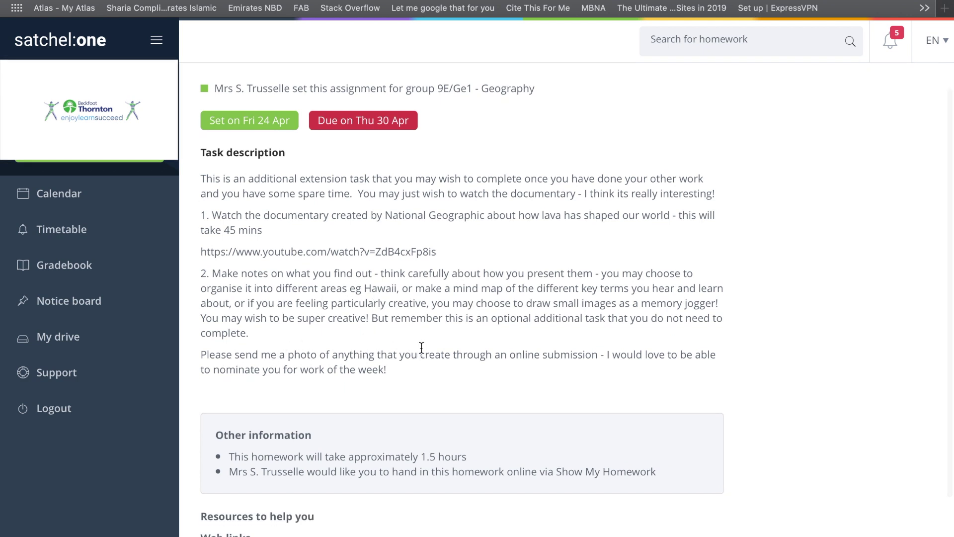
pyautogui.scroll(3, 569, 347)
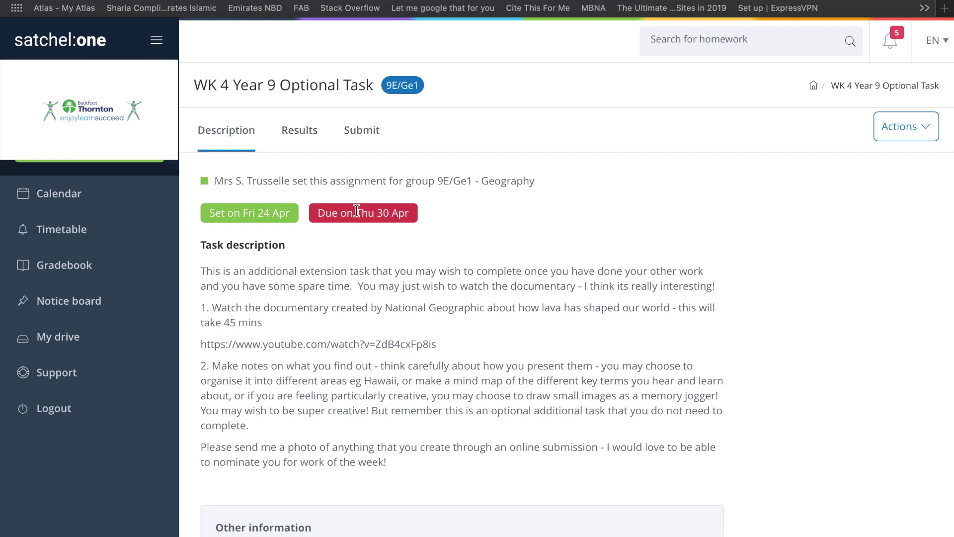
# - On the Submit tab, write 'On slide three there is...' in the online submission box
pyautogui.click(367, 133)
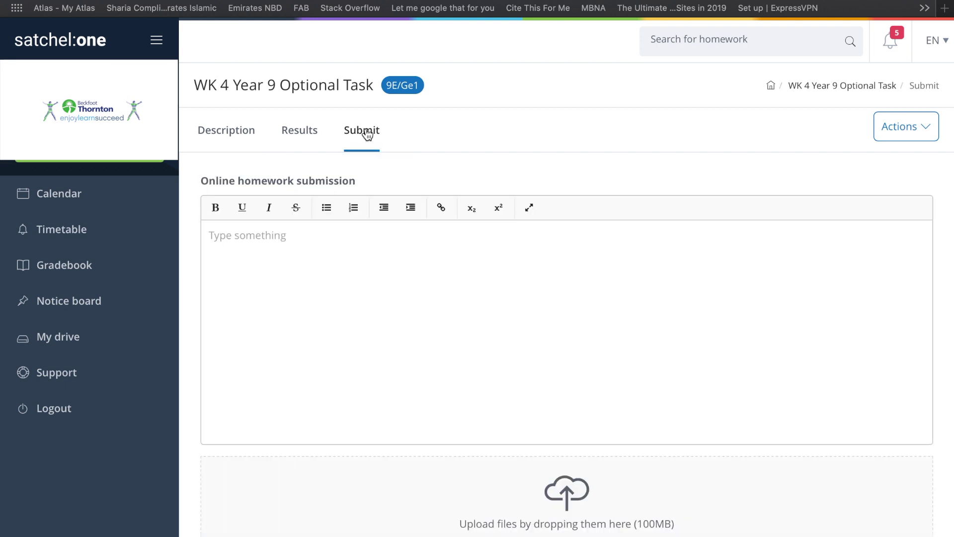
pyautogui.scroll(-1, 367, 133)
pyautogui.click(306, 209)
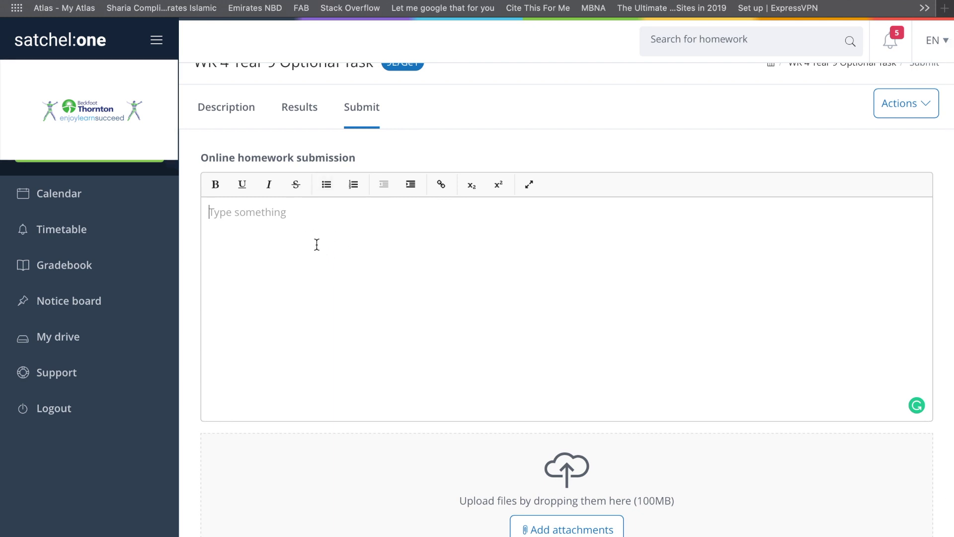
pyautogui.write('On sli')
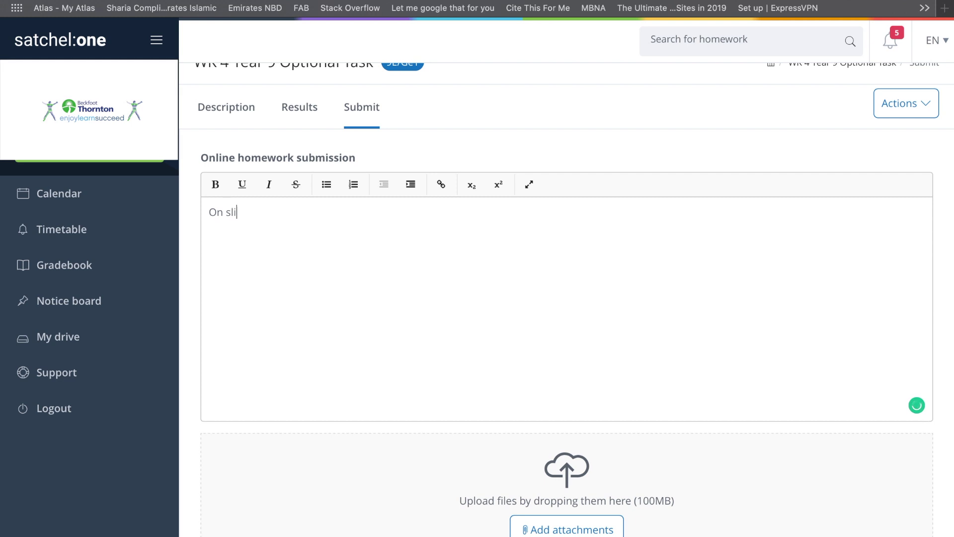
pyautogui.write('de three there is....')
pyautogui.press('BackSpace')
pyautogui.scroll(-2, 413, 294)
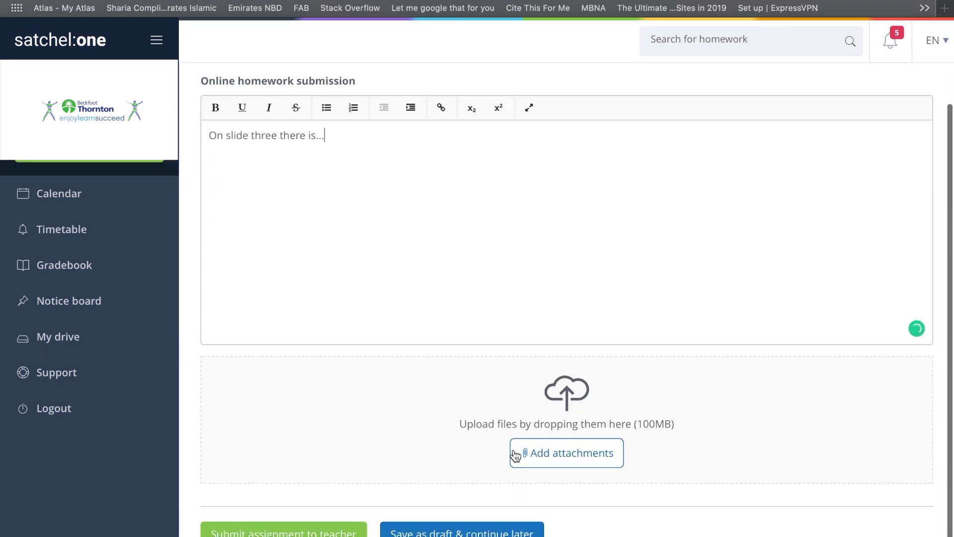
pyautogui.click(541, 454)
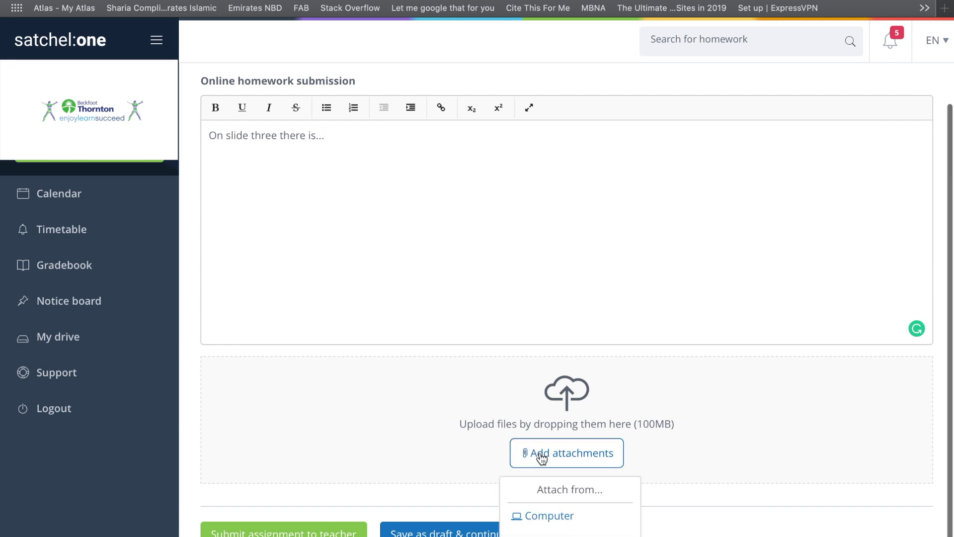
# - Attach W14902_Monitoring_order_form..docx from the computer's Documents folder to the submission
pyautogui.click(534, 519)
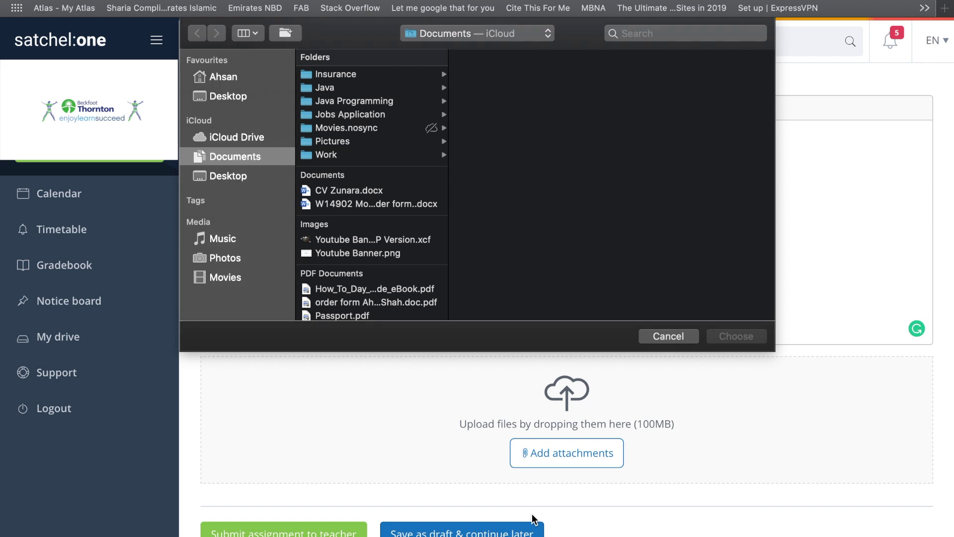
pyautogui.scroll(-2, 392, 163)
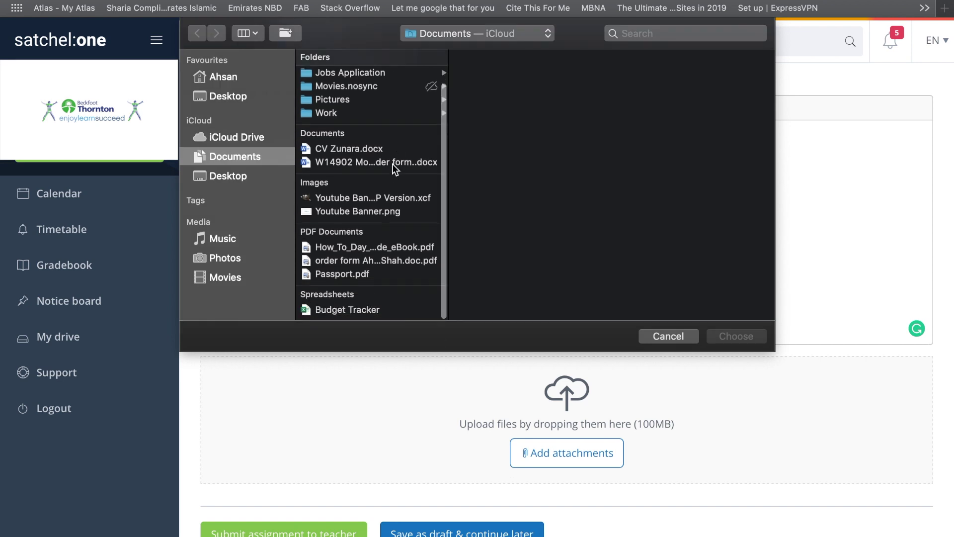
pyautogui.click(354, 166)
pyautogui.click(728, 336)
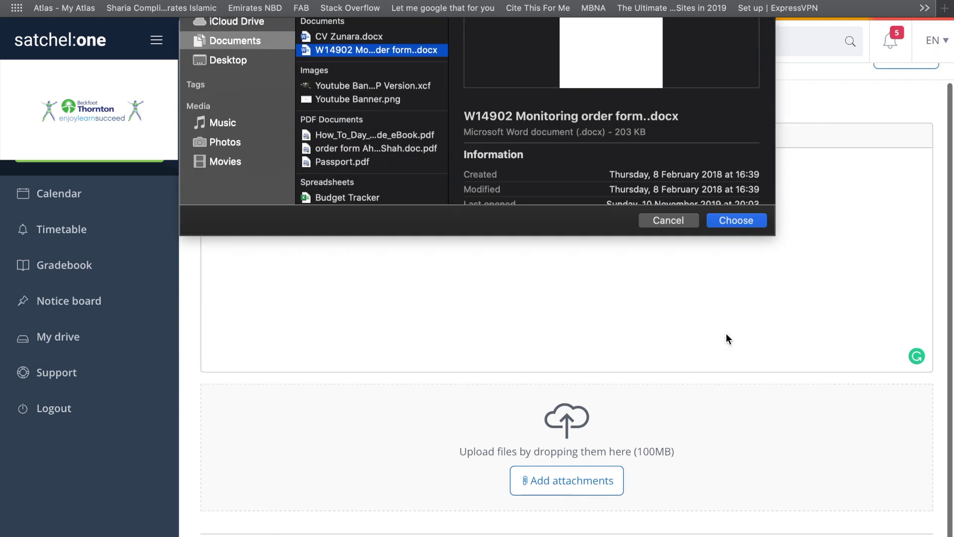
pyautogui.scroll(-2, 496, 332)
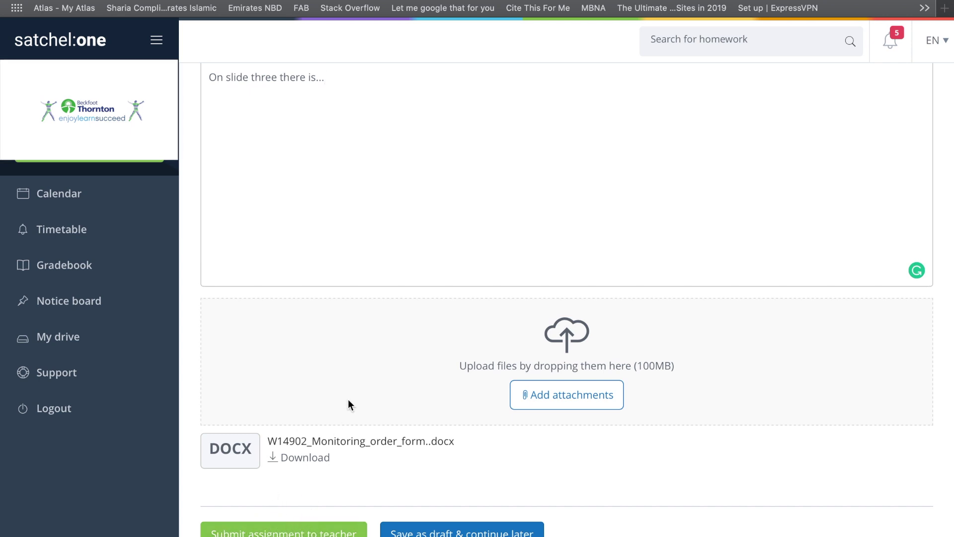
pyautogui.scroll(2, 348, 402)
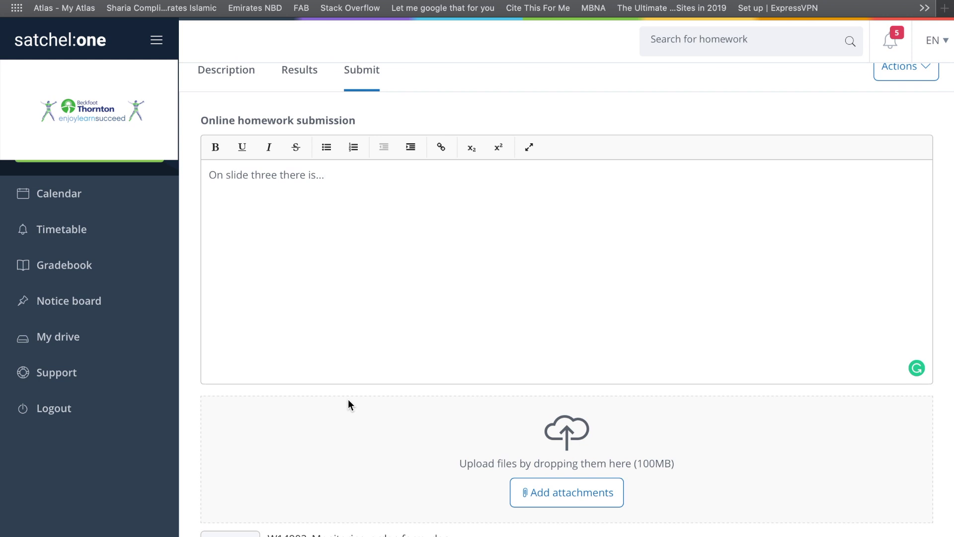
pyautogui.scroll(-2, 349, 402)
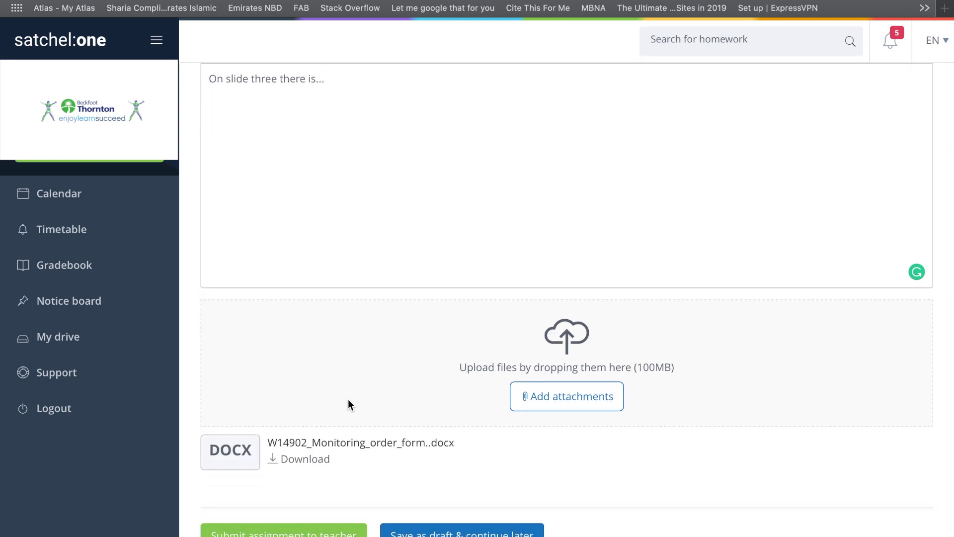
pyautogui.scroll(2, 371, 359)
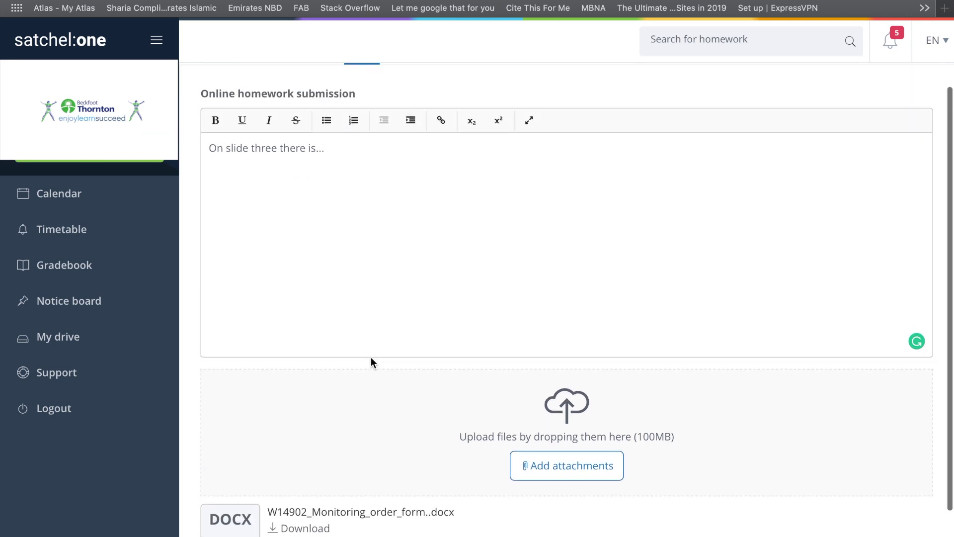
pyautogui.scroll(-2, 370, 358)
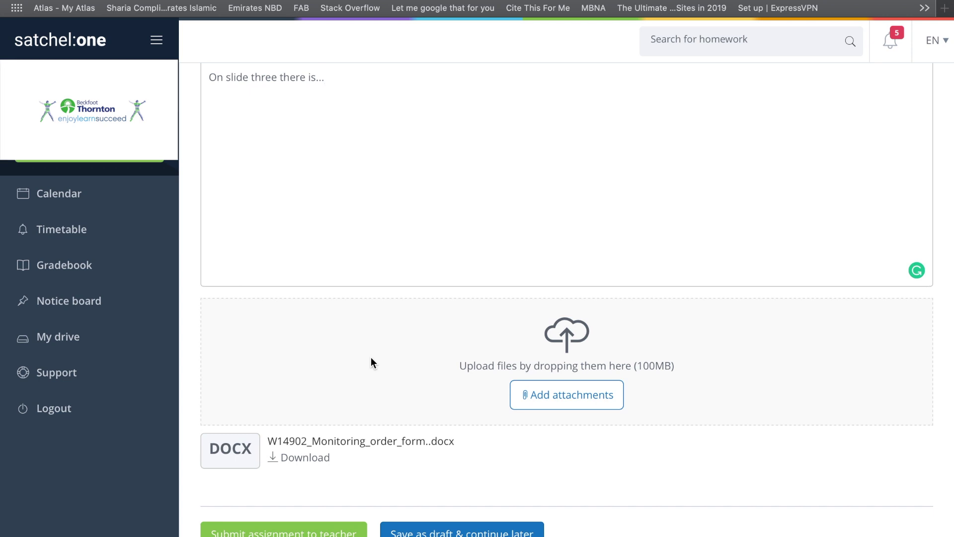
pyautogui.click(541, 396)
pyautogui.scroll(-2, 540, 396)
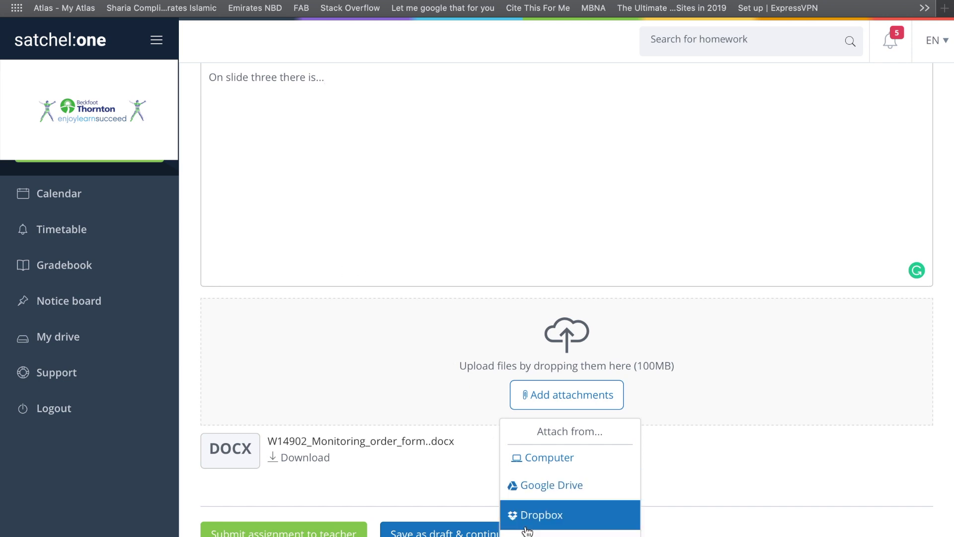
pyautogui.click(419, 334)
pyautogui.scroll(3, 419, 334)
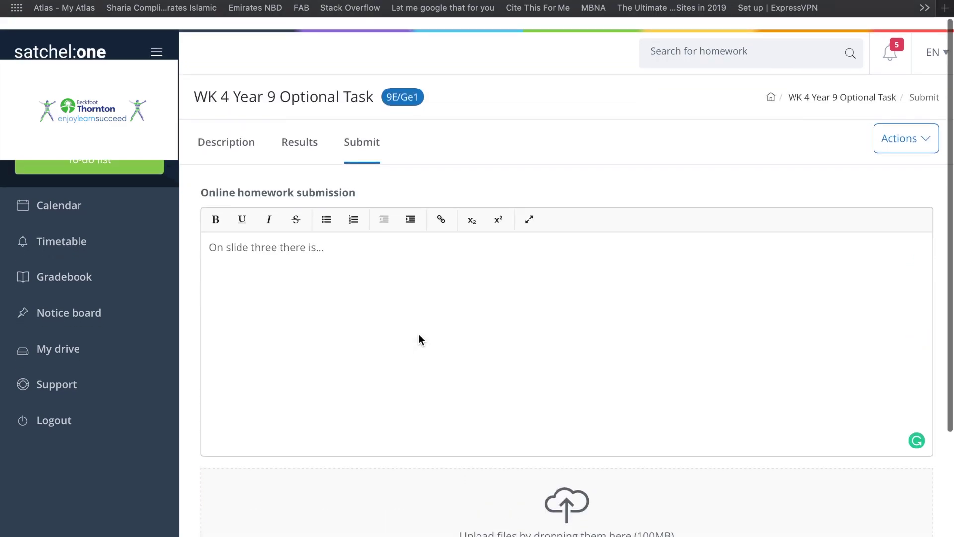